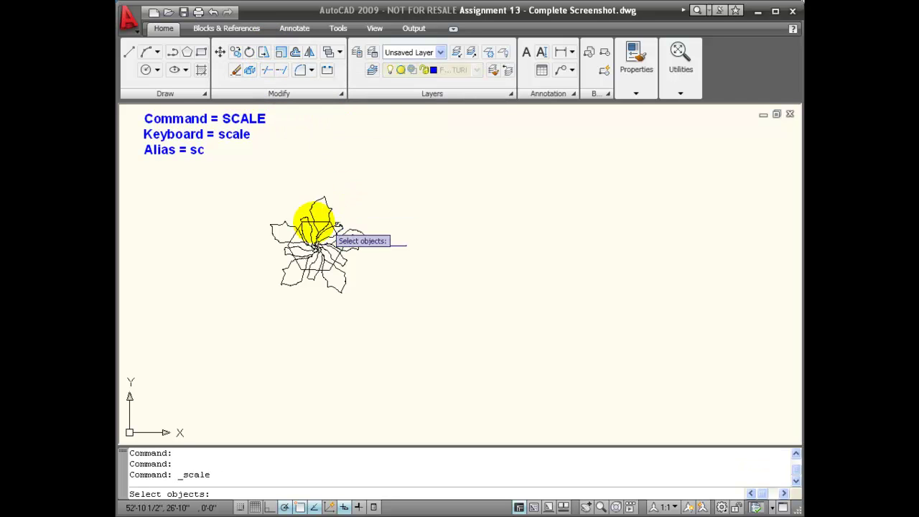
Scale the plant symbol by a factor of 2 about its lower-left petal.
{"action": "left_click", "coordinate": [244, 180]}
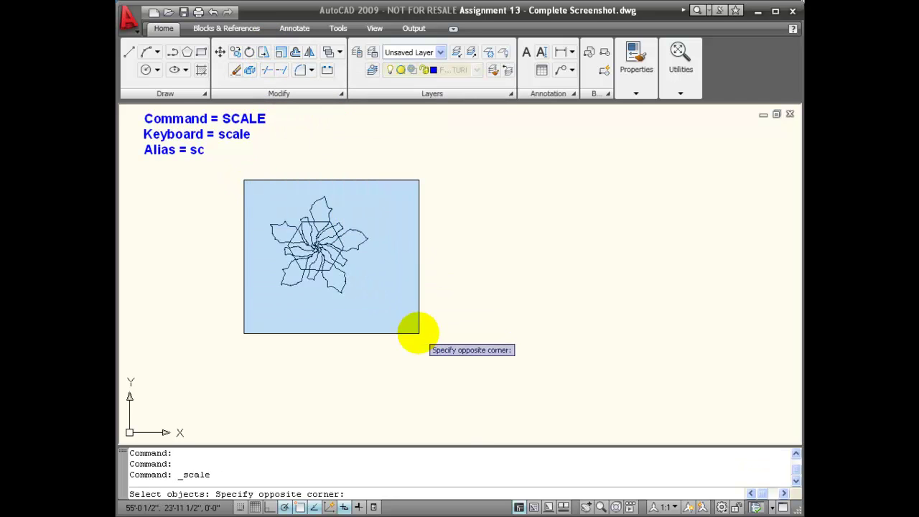
{"action": "left_click", "coordinate": [384, 310]}
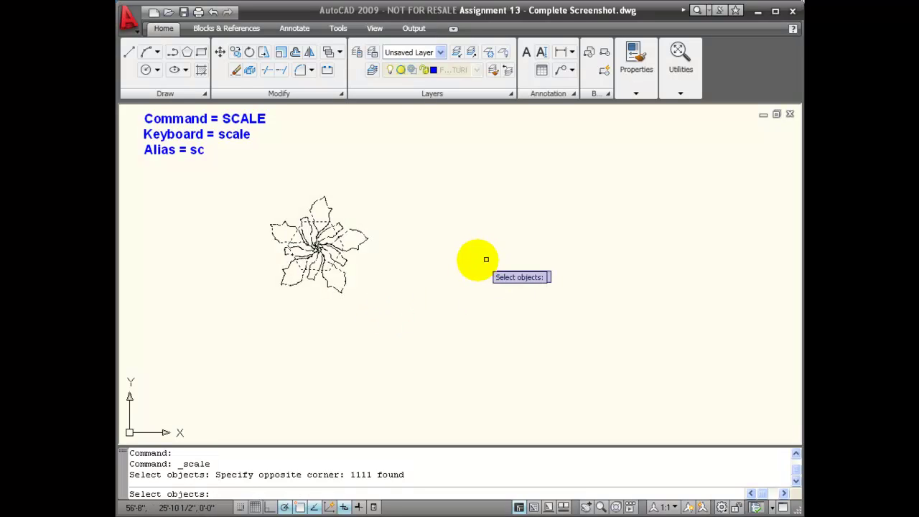
{"action": "key", "text": "Return"}
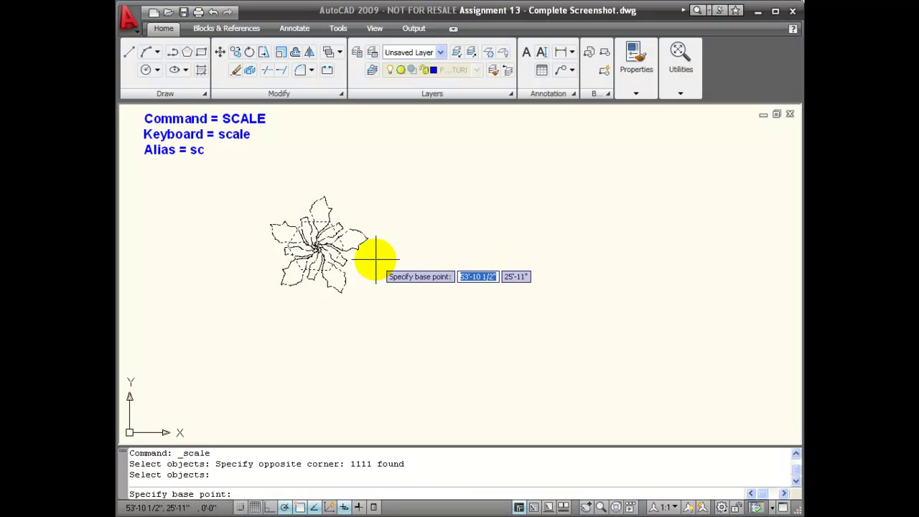
{"action": "left_click", "coordinate": [280, 285]}
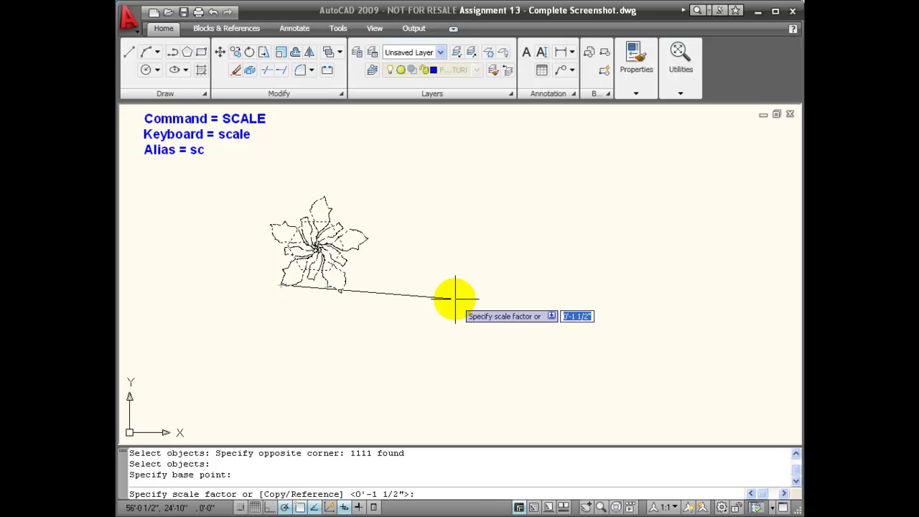
{"action": "type", "text": "2"}
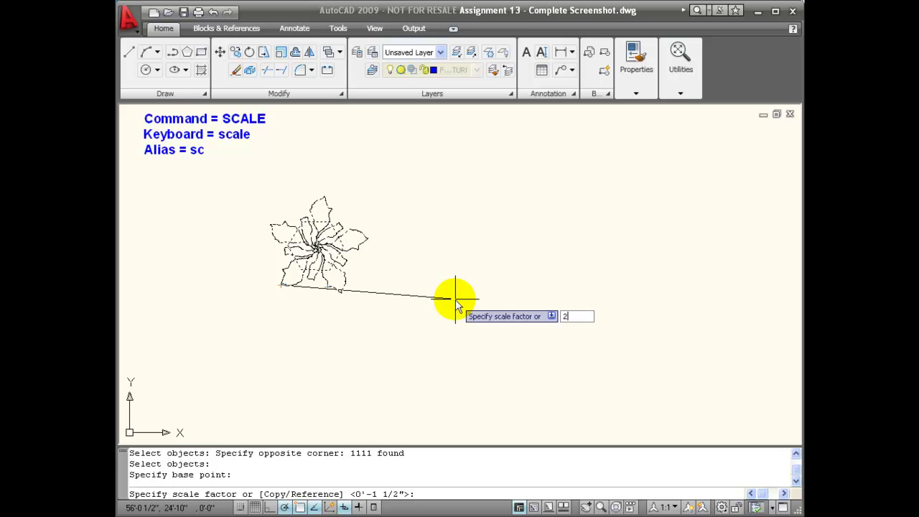
{"action": "key", "text": "Return"}
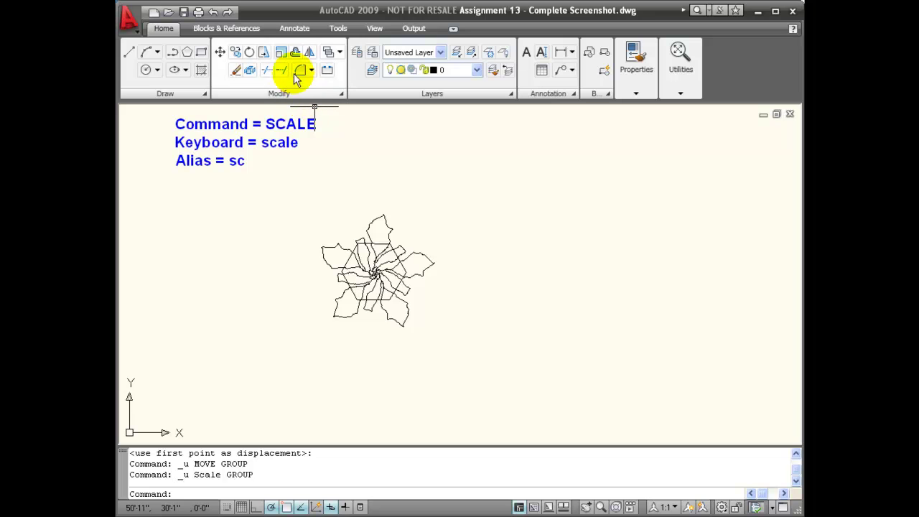
Scale a copy of the plant symbol to 0.5 about its centre, keeping the original.
{"action": "left_click", "coordinate": [302, 191]}
{"action": "left_click", "coordinate": [455, 336]}
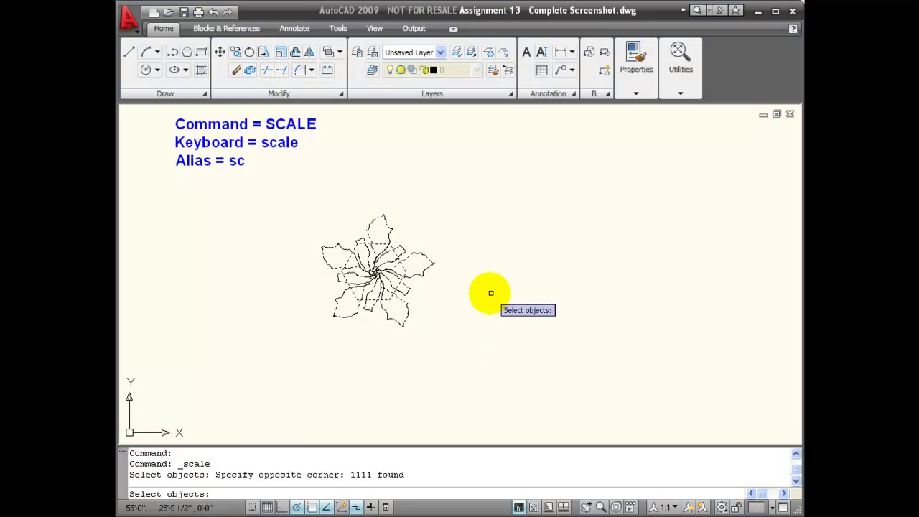
{"action": "key", "text": "Return"}
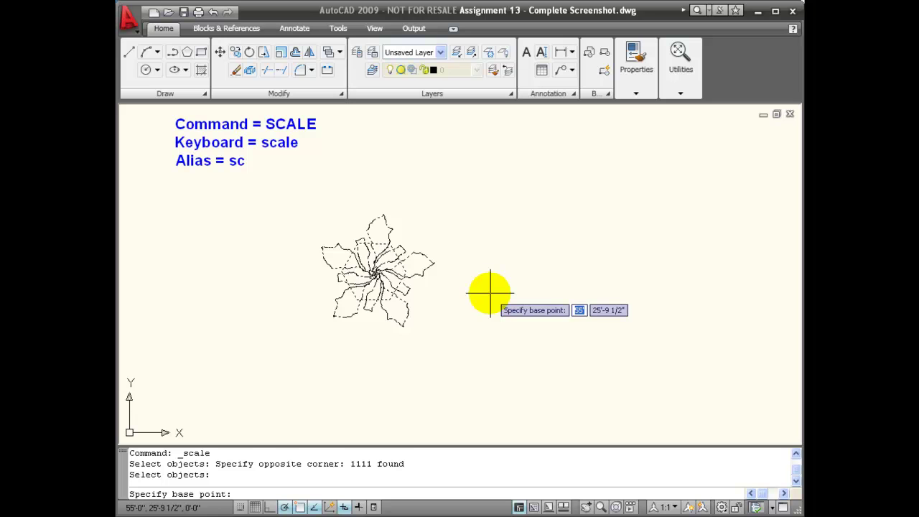
{"action": "left_click", "coordinate": [375, 272]}
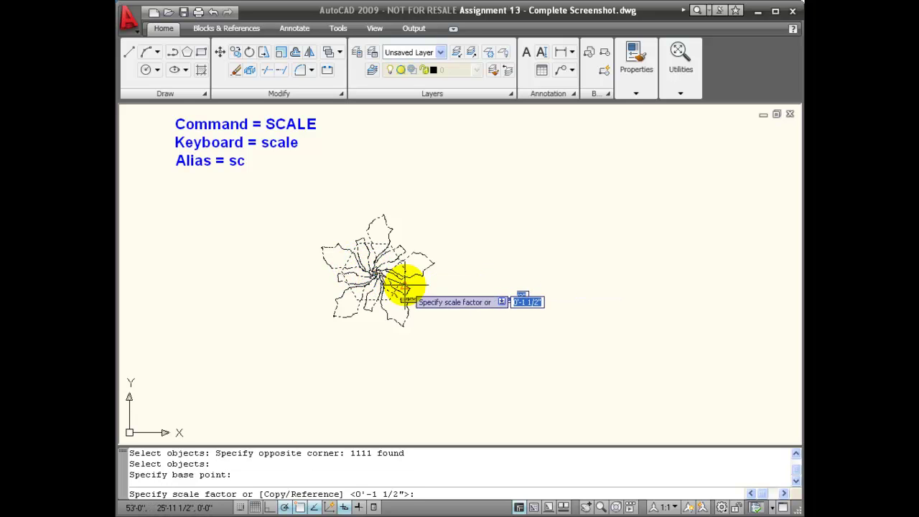
{"action": "right_click", "coordinate": [515, 232]}
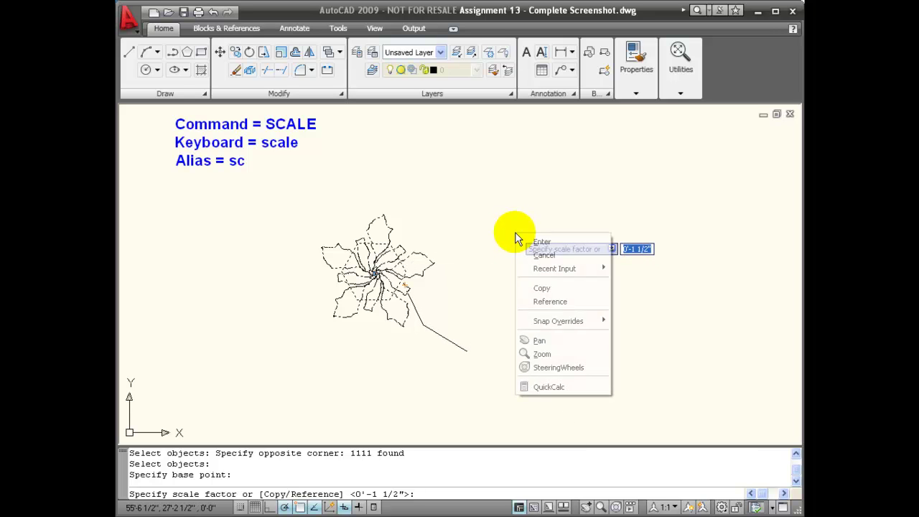
{"action": "left_click", "coordinate": [540, 289]}
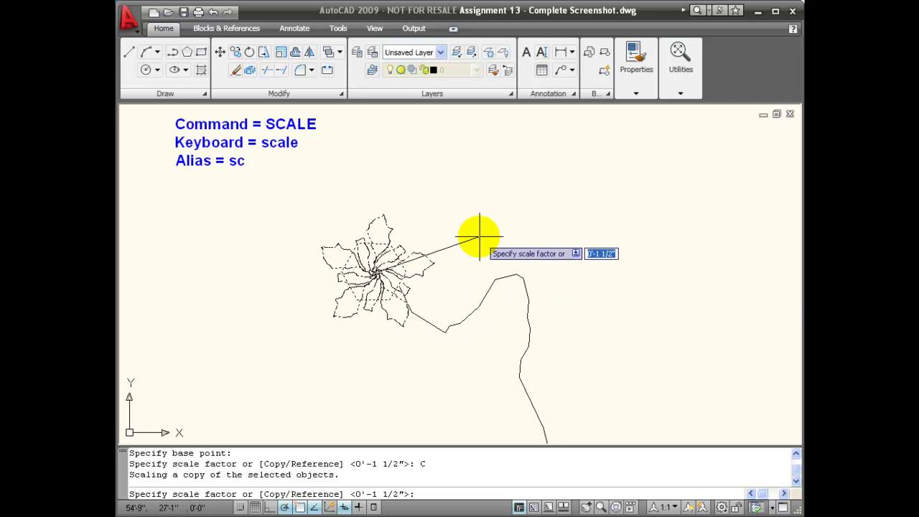
{"action": "type", "text": ".5"}
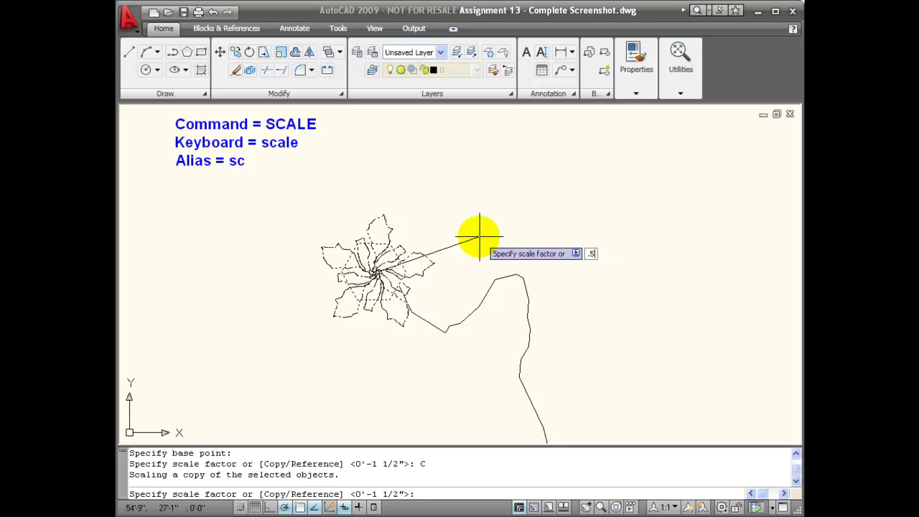
{"action": "key", "text": "Return"}
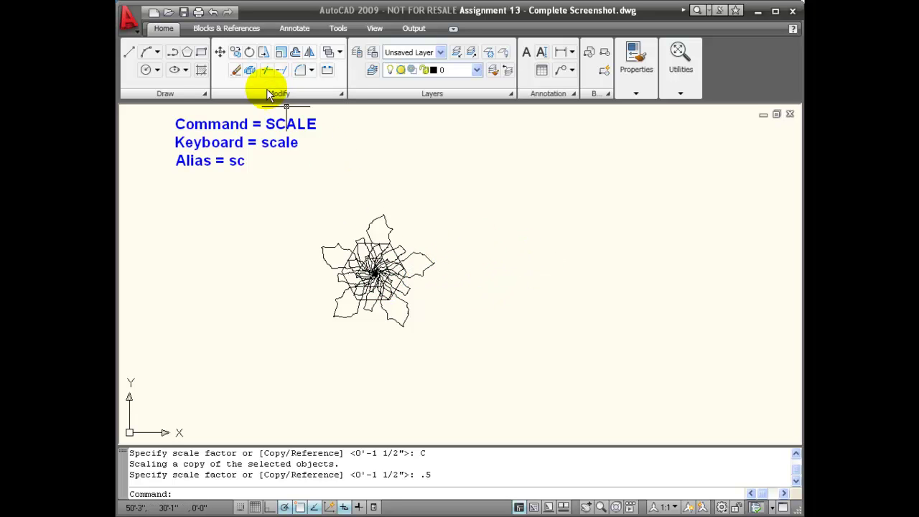
Move the previous selection, the full-size plant symbol, from its centre to a point on the right.
{"action": "left_click", "coordinate": [220, 52]}
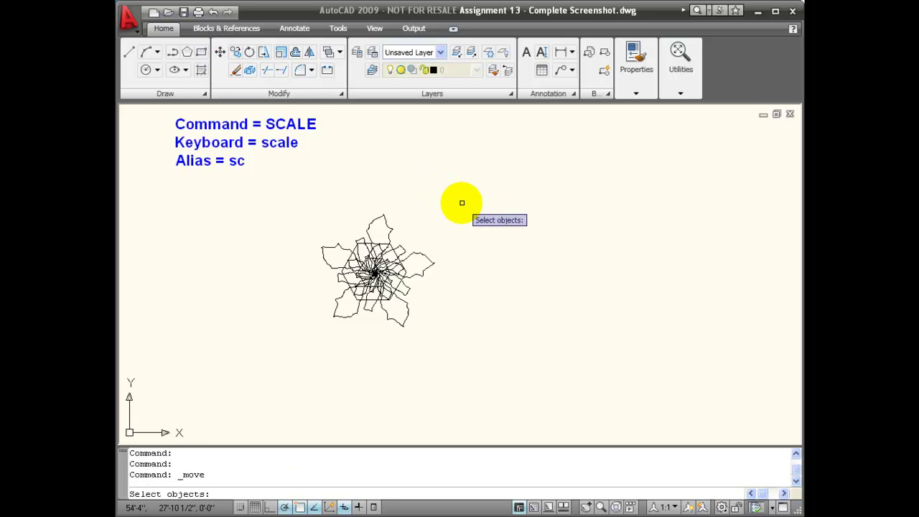
{"action": "type", "text": "p"}
{"action": "key", "text": "Return"}
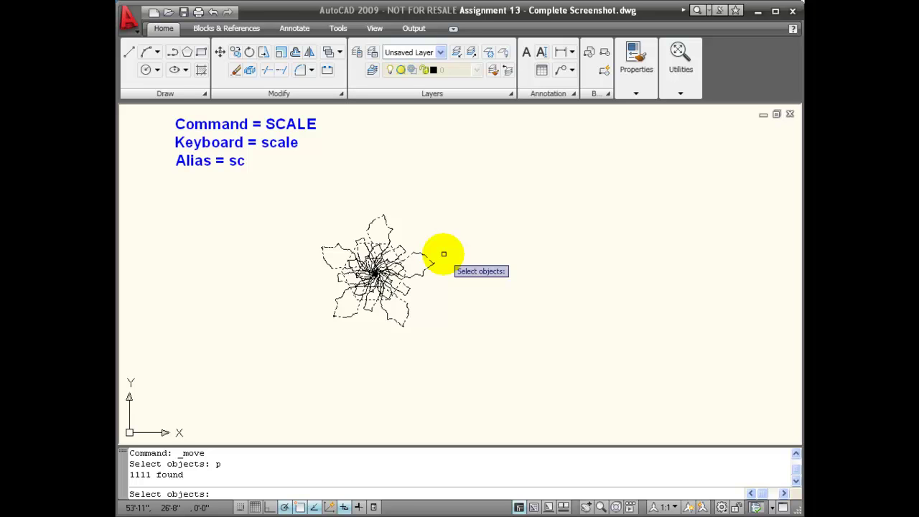
{"action": "key", "text": "Return"}
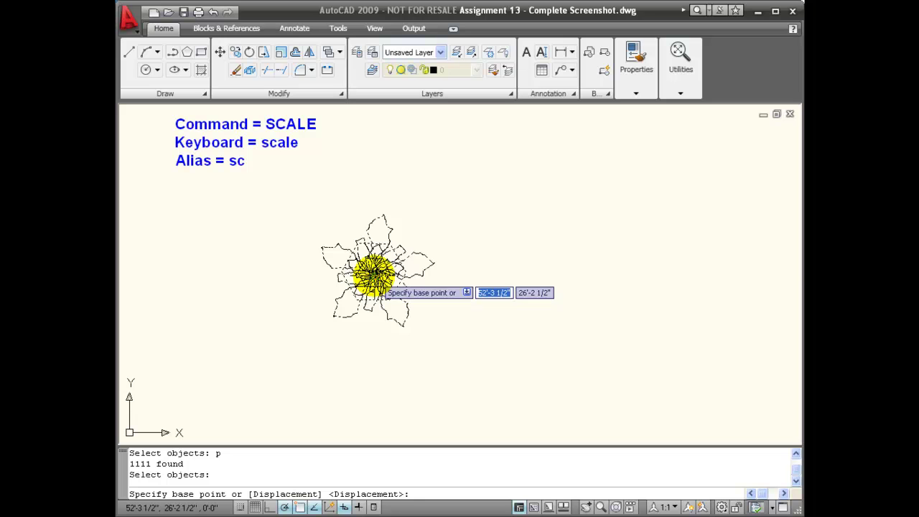
{"action": "left_click", "coordinate": [373, 272]}
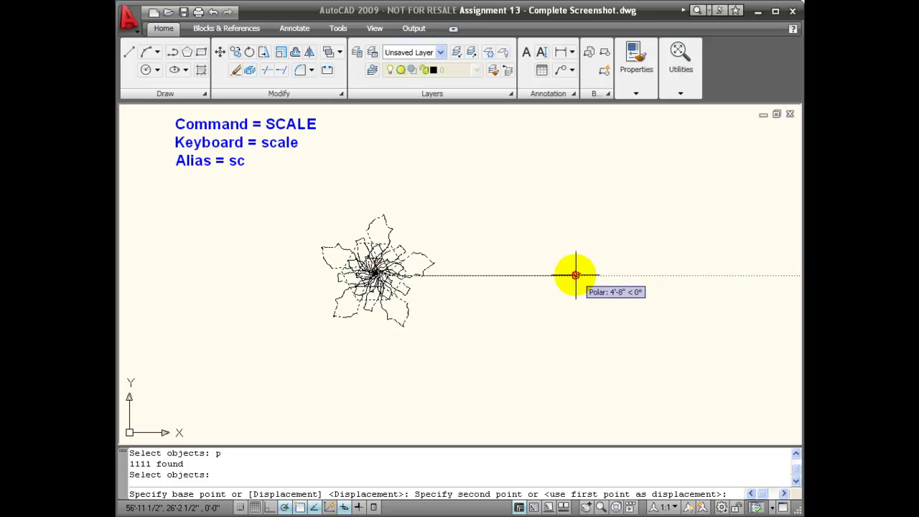
{"action": "left_click", "coordinate": [574, 275]}
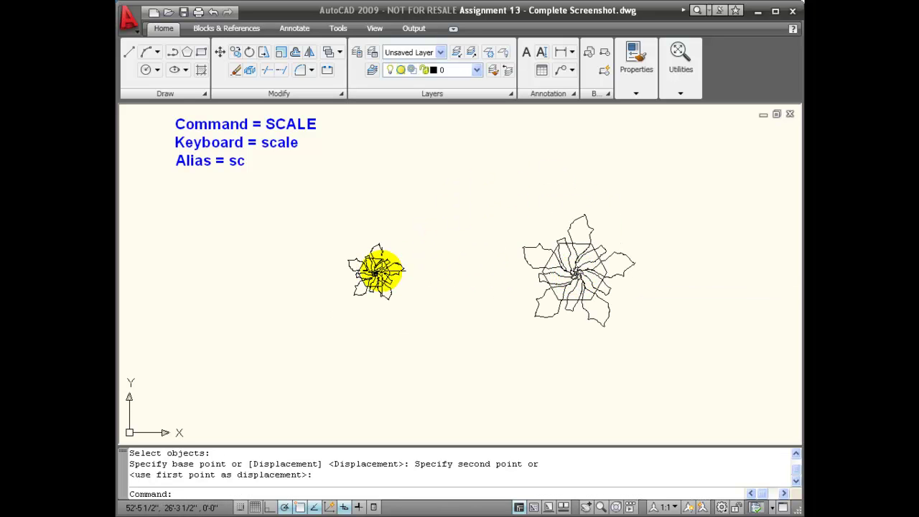
{"action": "right_click", "coordinate": [376, 271]}
{"action": "key", "text": "Escape"}
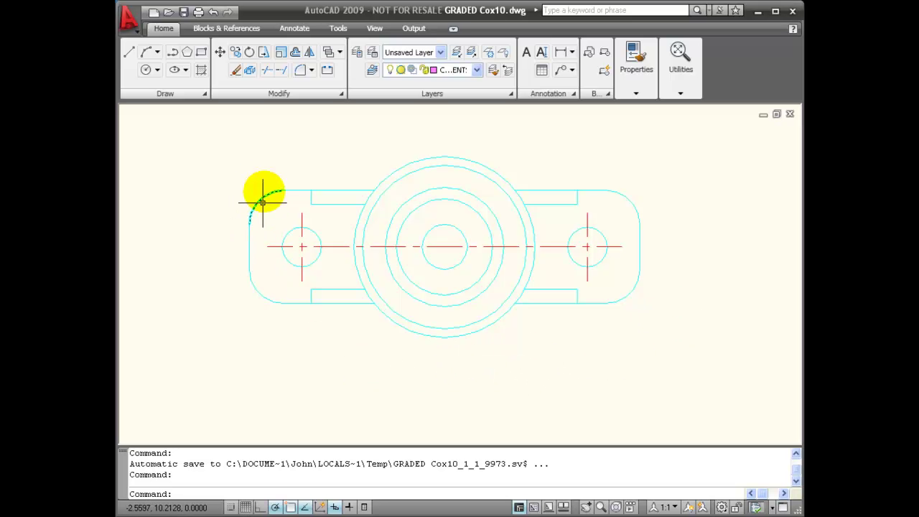
Scale the whole plate top view by 0.5 about its centre point.
{"action": "left_click", "coordinate": [224, 135]}
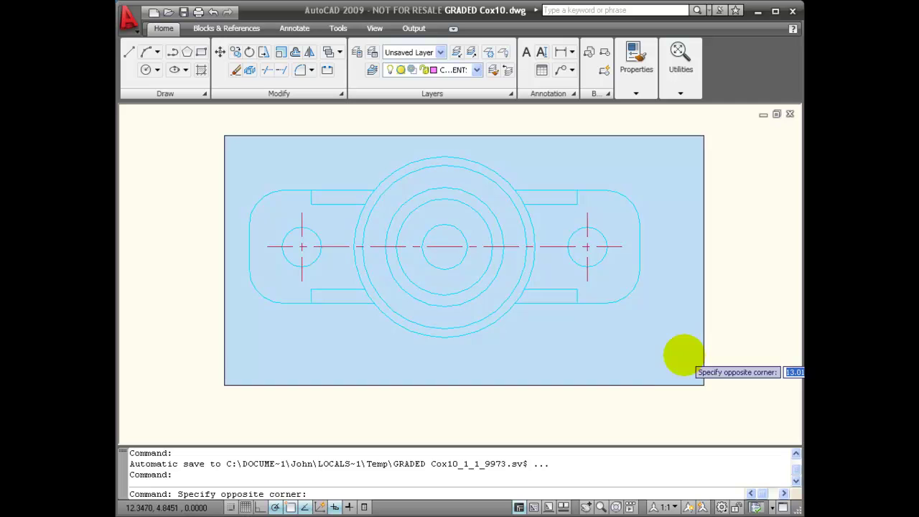
{"action": "left_click", "coordinate": [663, 342]}
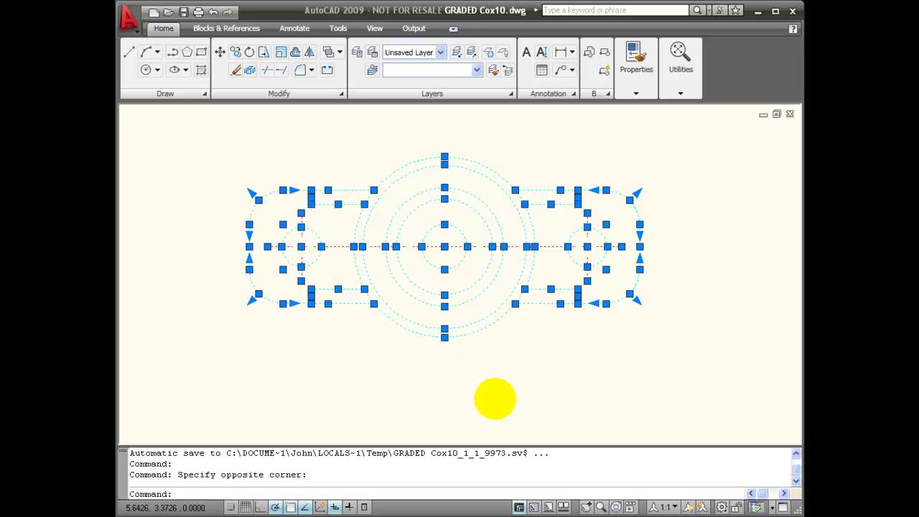
{"action": "right_click", "coordinate": [494, 399]}
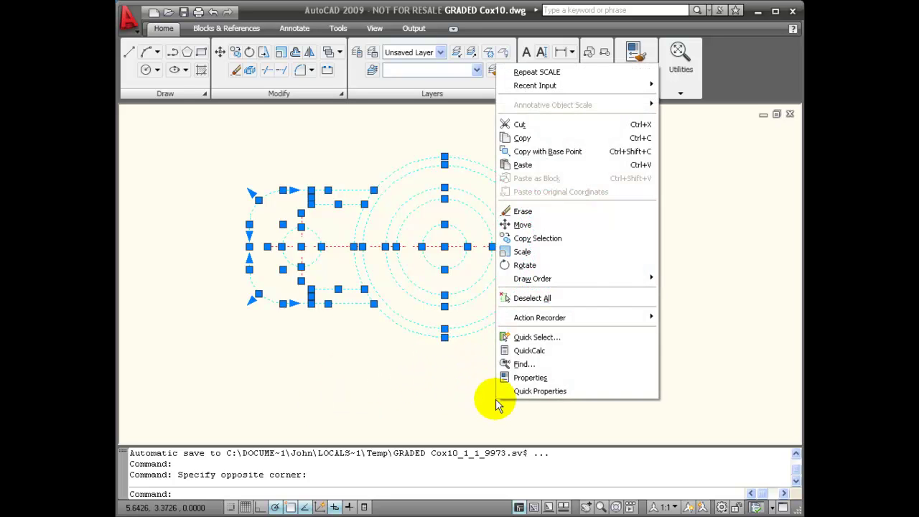
{"action": "left_click", "coordinate": [571, 253]}
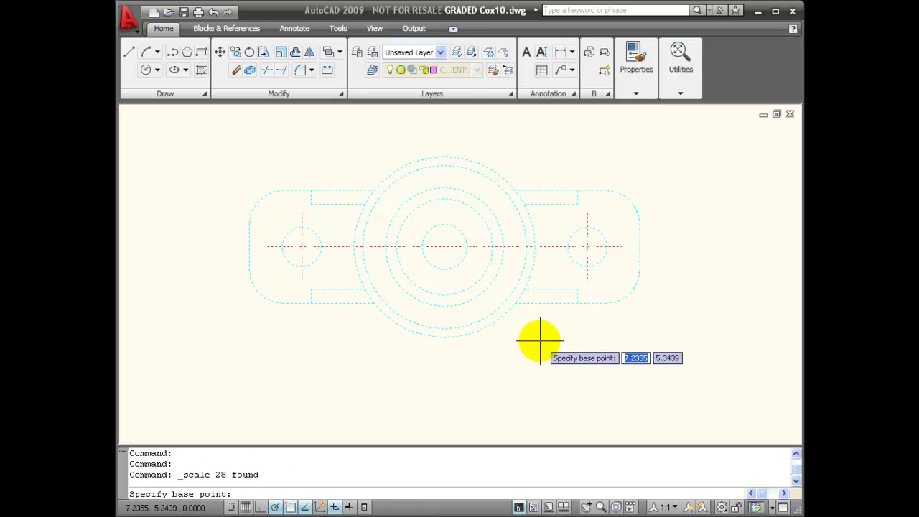
{"action": "left_click", "coordinate": [443, 246]}
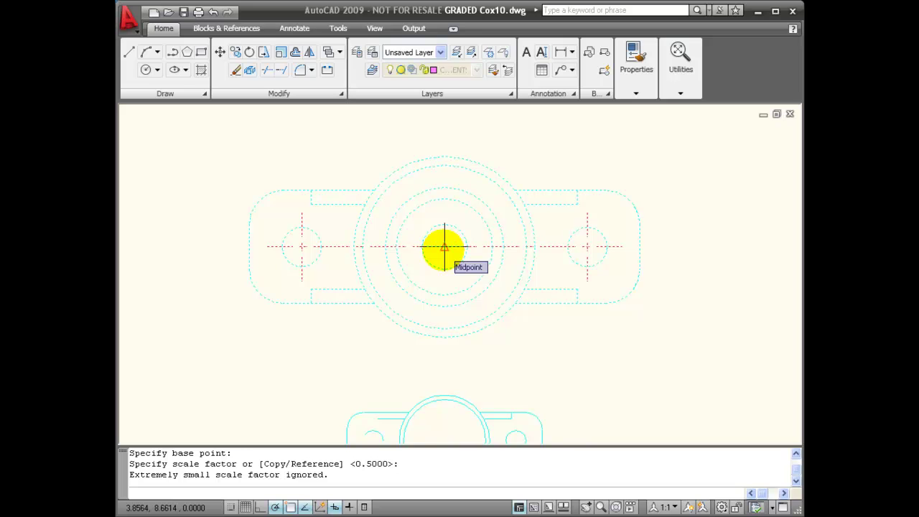
{"action": "type", "text": ".5"}
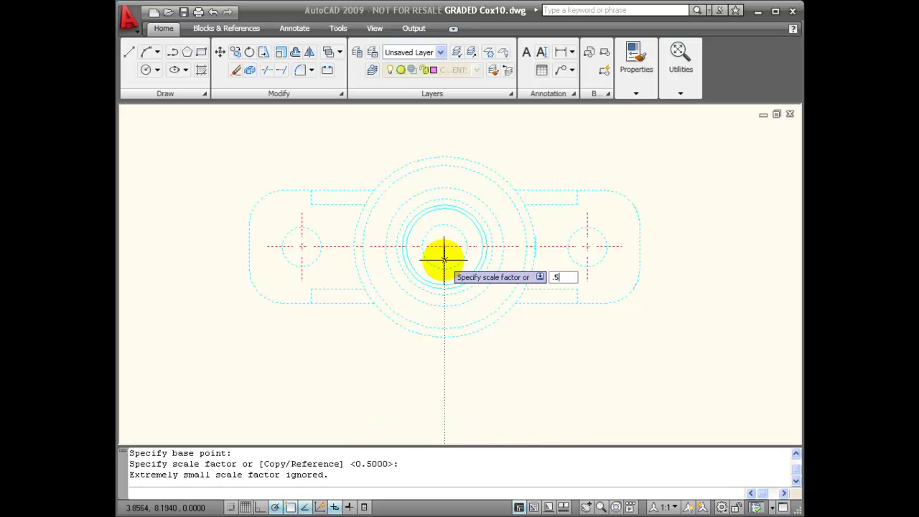
{"action": "key", "text": "Return"}
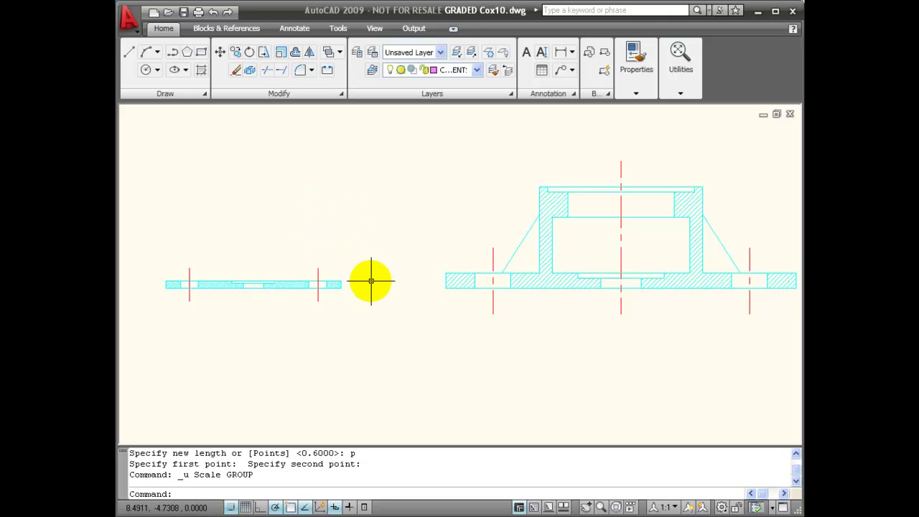
Start scaling the window-selected left plate section, with its midpoint as the base point.
{"action": "left_click", "coordinate": [144, 236]}
{"action": "left_click", "coordinate": [380, 332]}
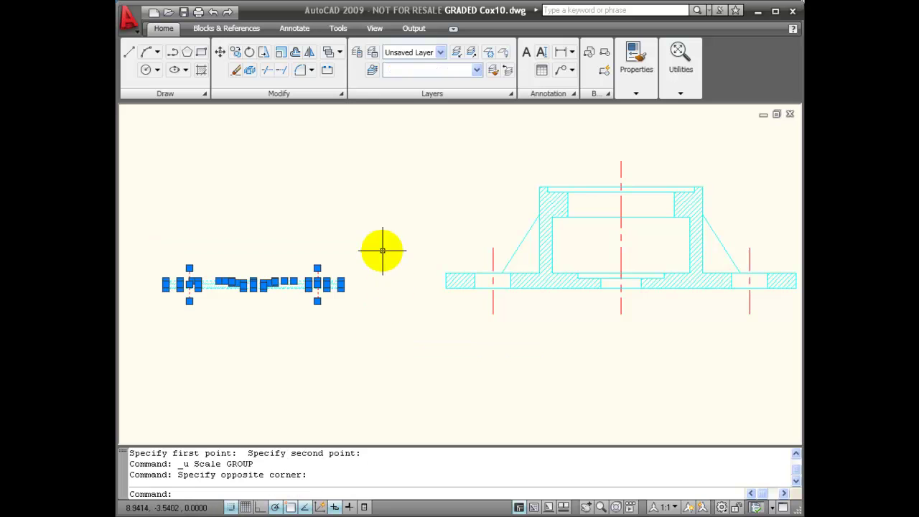
{"action": "right_click", "coordinate": [432, 358]}
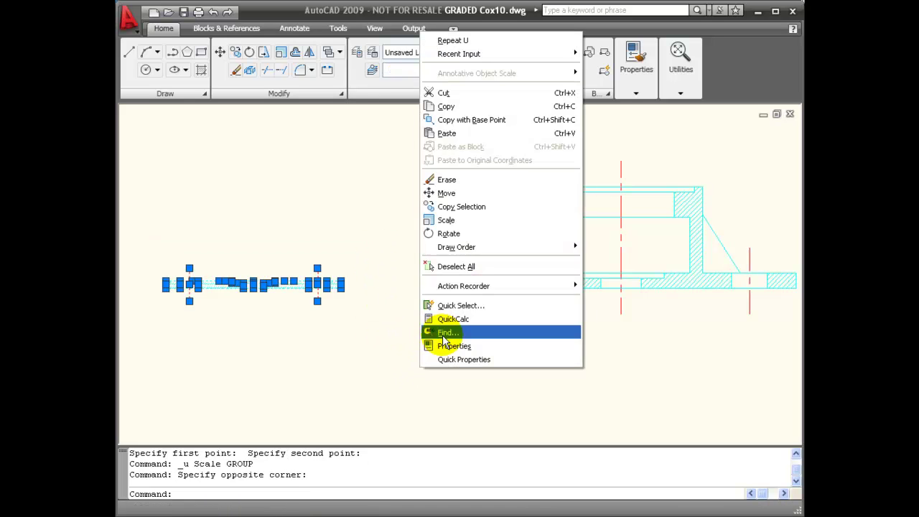
{"action": "left_click", "coordinate": [452, 218]}
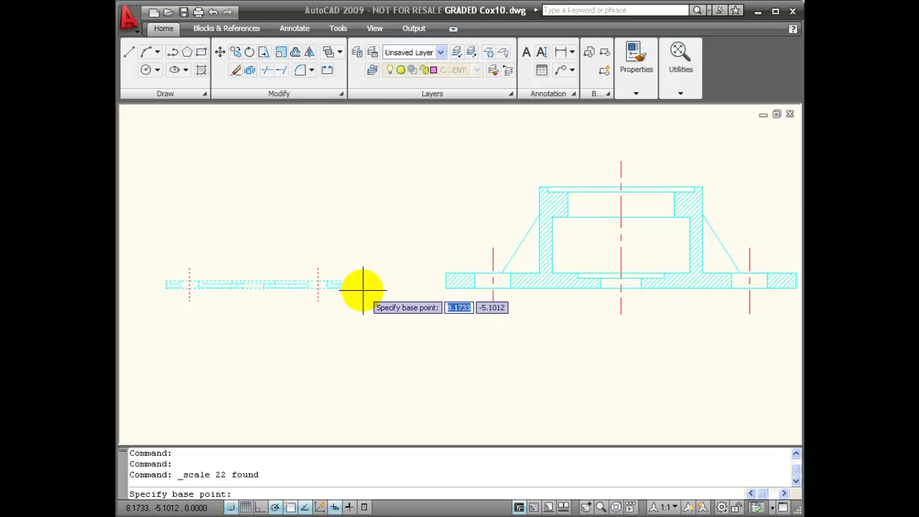
{"action": "double_click", "coordinate": [253, 287]}
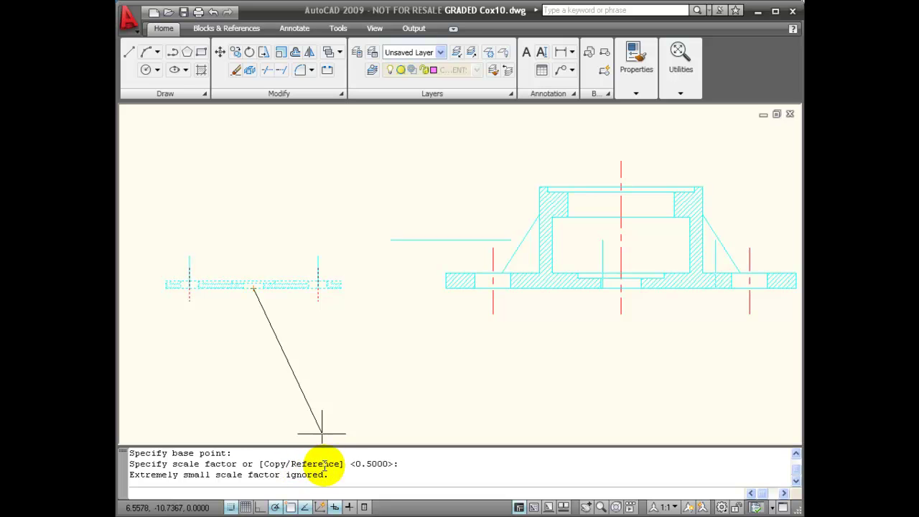
Scale the left plate by reference, from its own thickness to the right plate's thickness.
{"action": "type", "text": "r"}
{"action": "key", "text": "Return"}
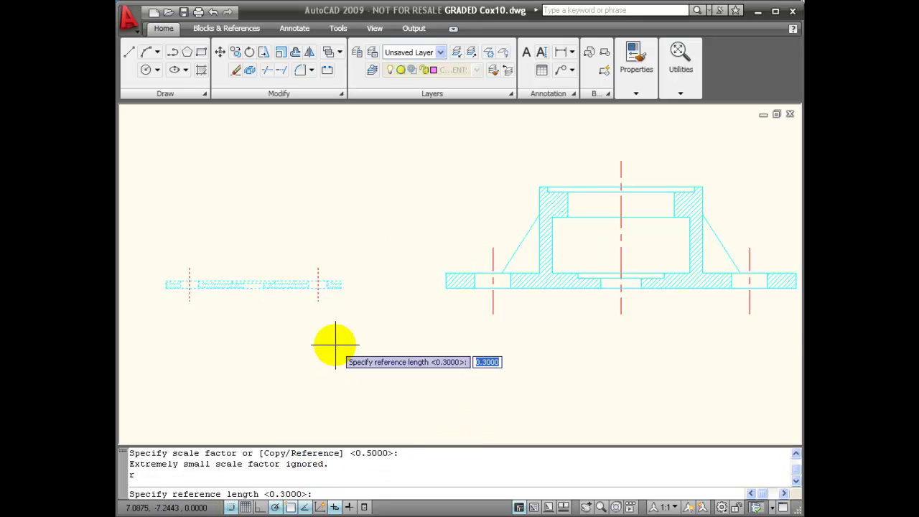
{"action": "scroll", "coordinate": [334, 345], "scroll_direction": "up", "scroll_amount": 3}
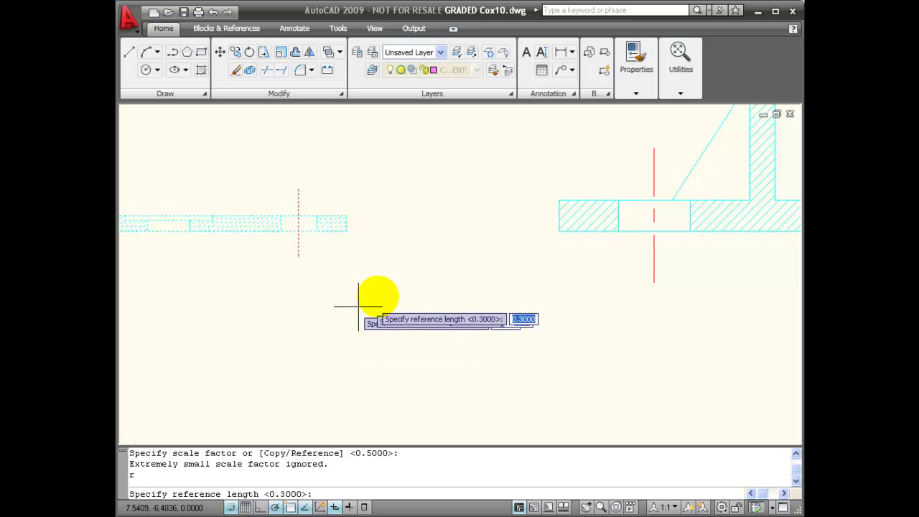
{"action": "left_click", "coordinate": [347, 214]}
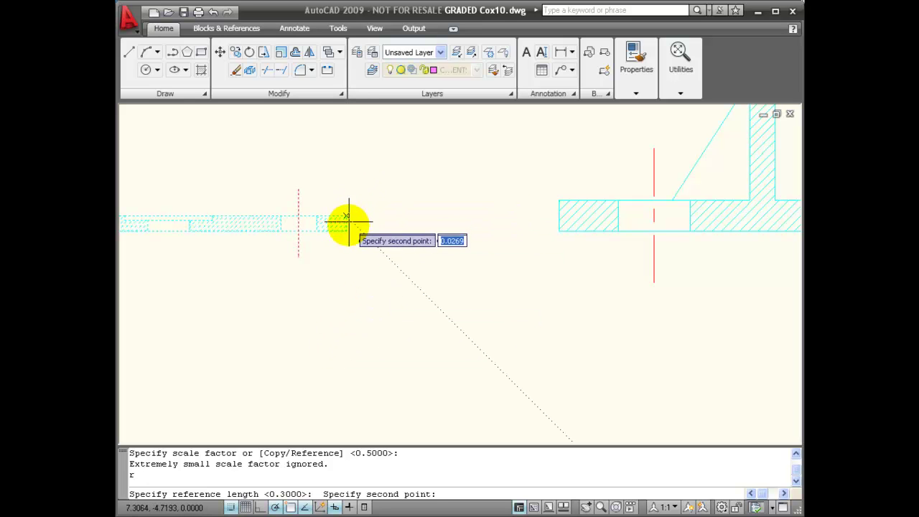
{"action": "left_click", "coordinate": [346, 230]}
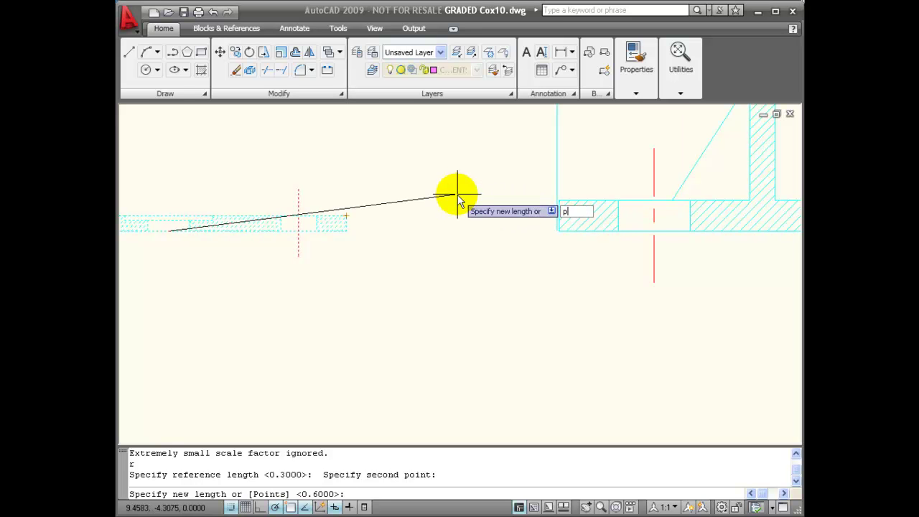
{"action": "key", "text": "Return"}
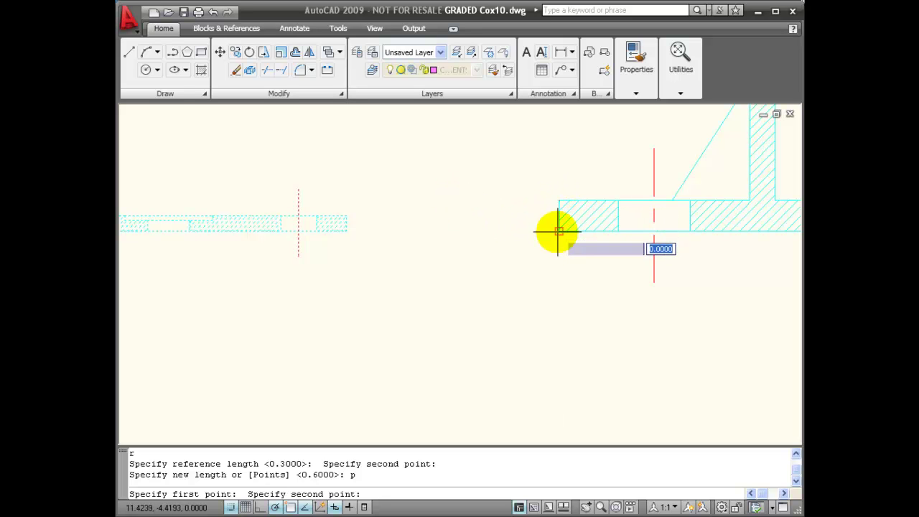
{"action": "left_click", "coordinate": [557, 231]}
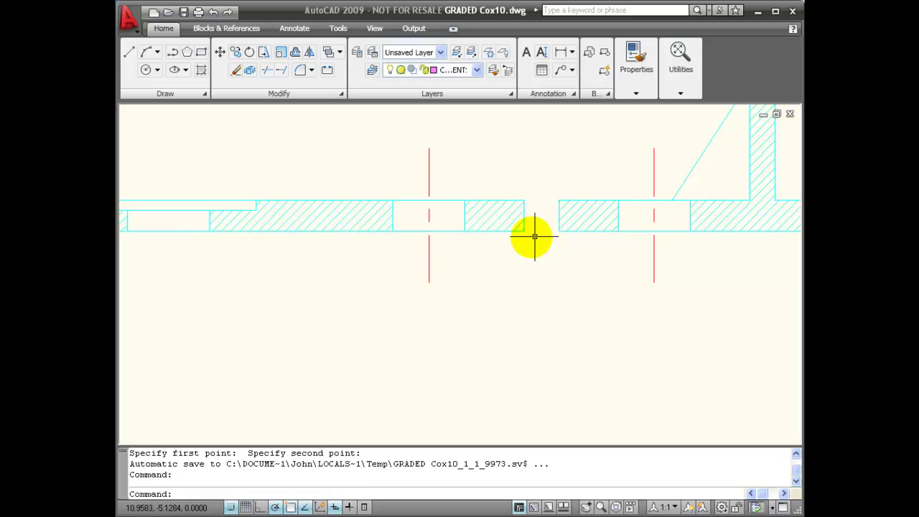
{"action": "scroll", "coordinate": [487, 290], "scroll_direction": "up", "scroll_amount": 3}
{"action": "scroll", "coordinate": [487, 291], "scroll_direction": "down", "scroll_amount": 6}
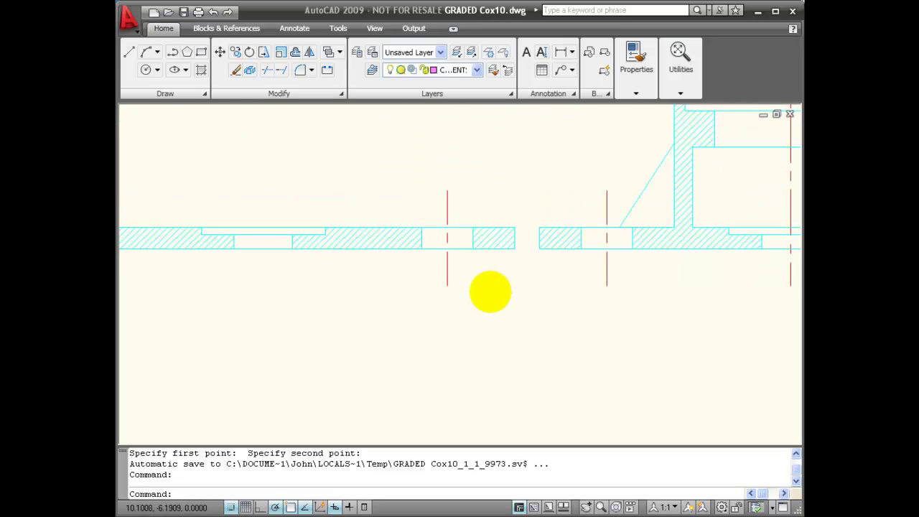